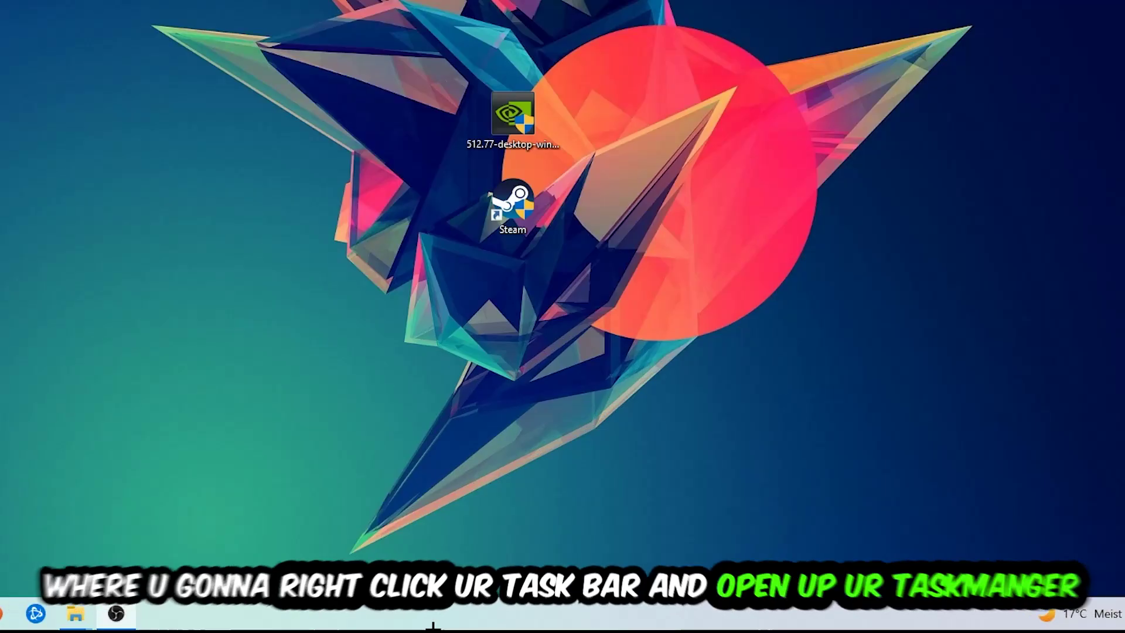
Launch Task Manager from the taskbar's right-click menu.
right_click(469, 620)
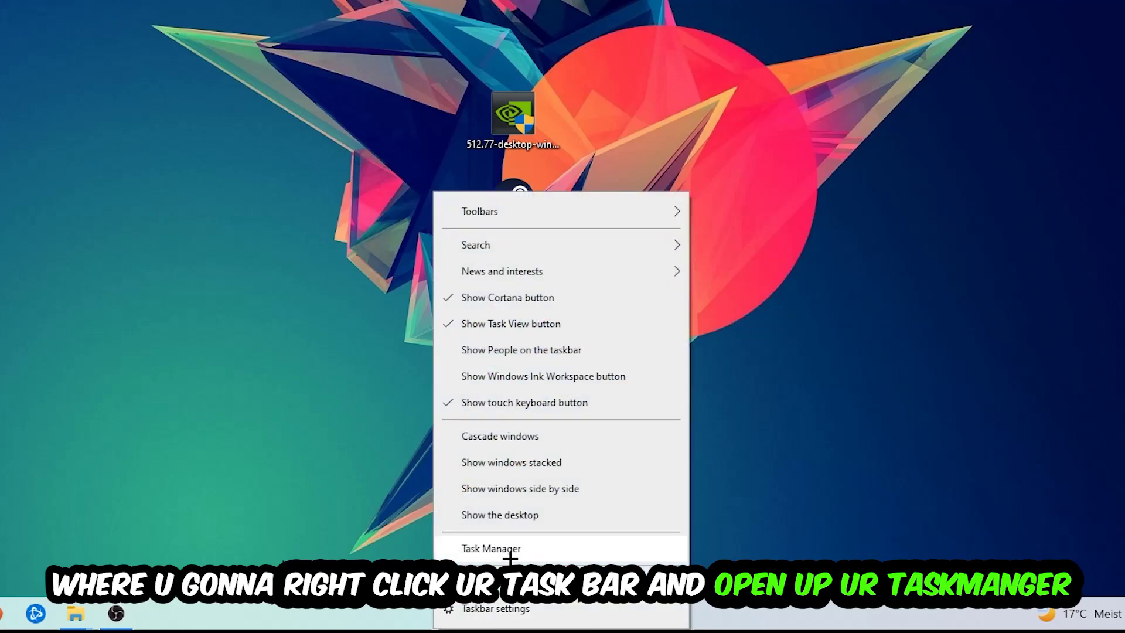
left_click(510, 551)
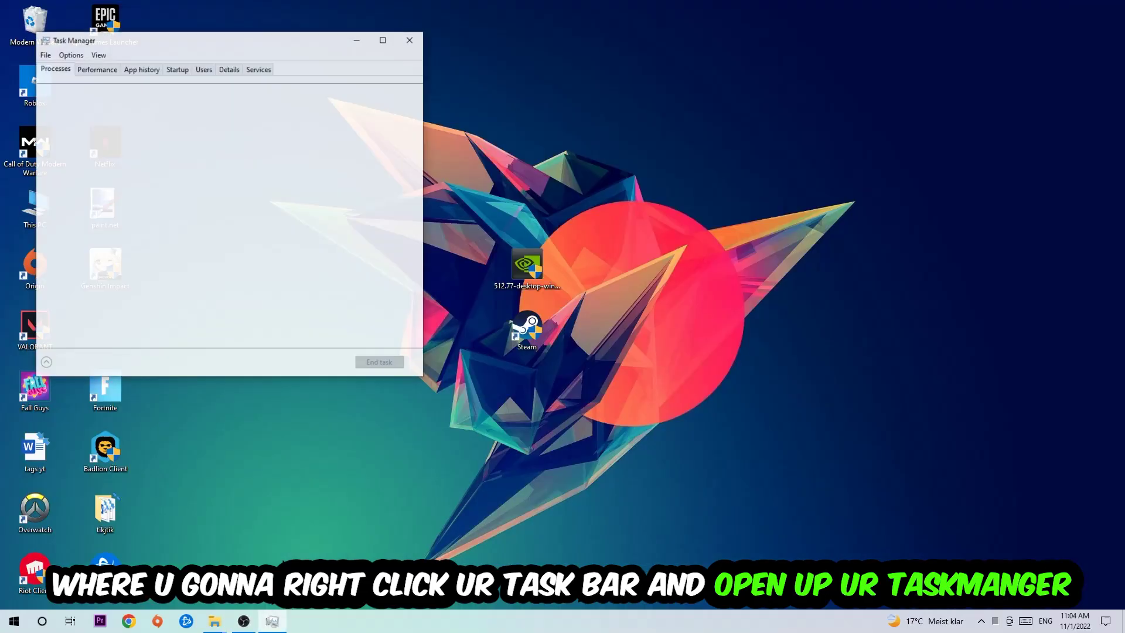
Maximize Task Manager and inspect the DPHelper and Console Window Host processes.
left_click(384, 39)
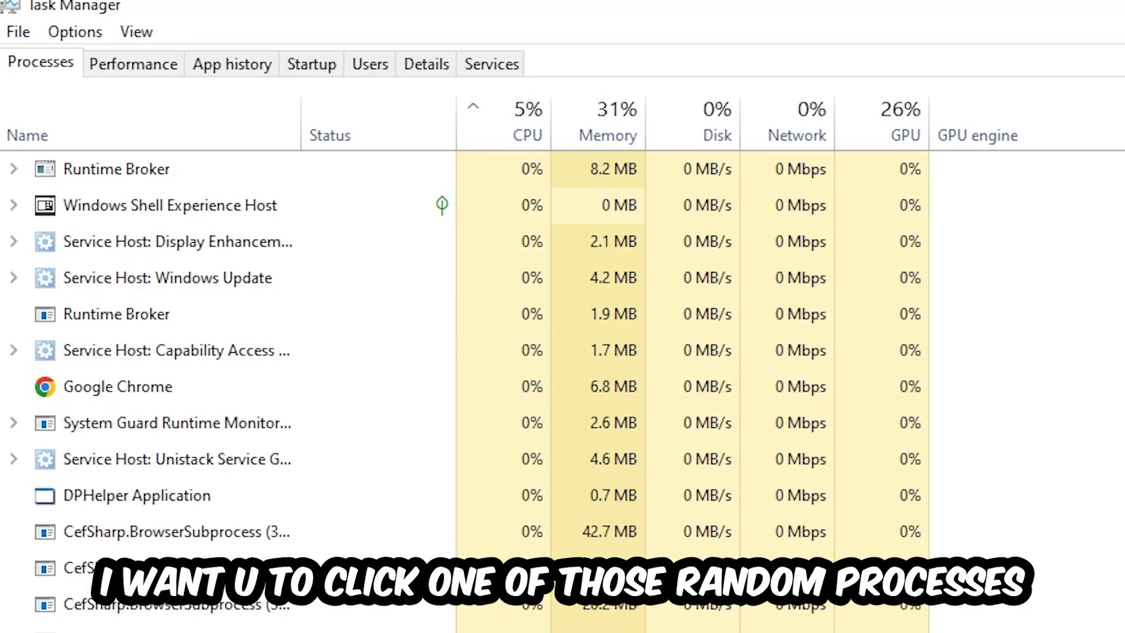
left_click(482, 494)
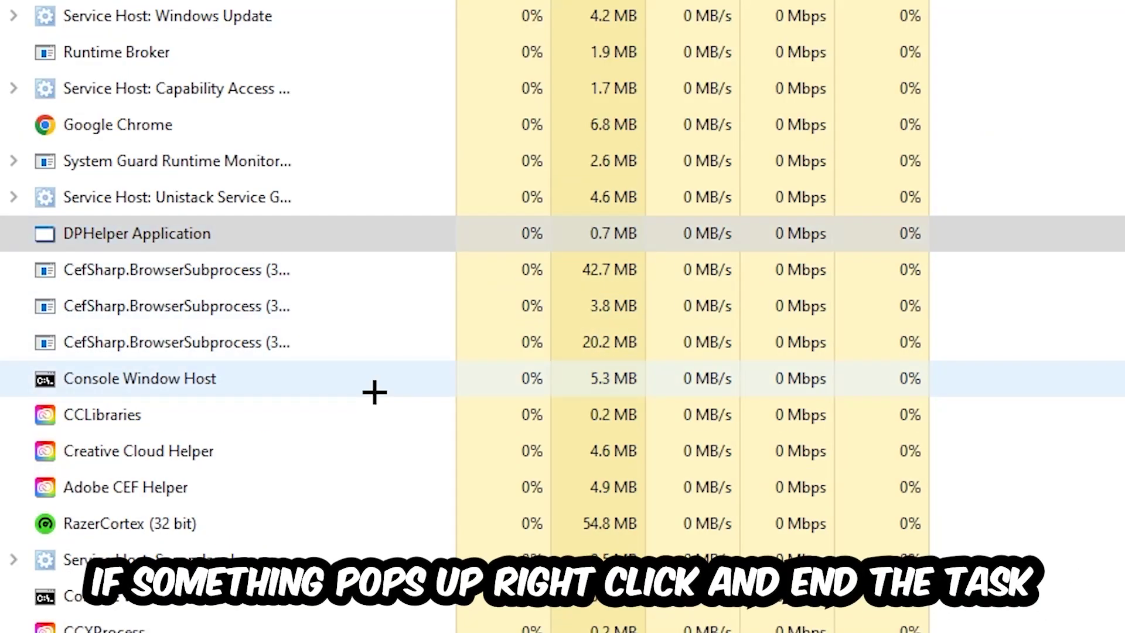
right_click(373, 393)
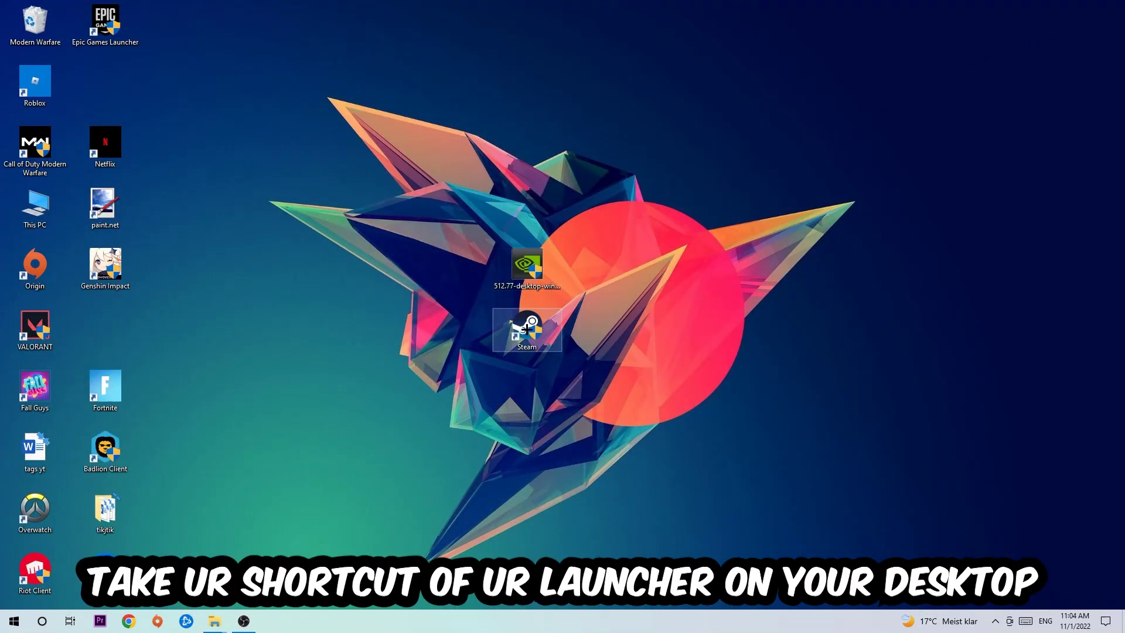
Drag the Steam shortcut near the top of the desktop and bring up its Properties window.
left_click_drag(525, 327, 722, 256)
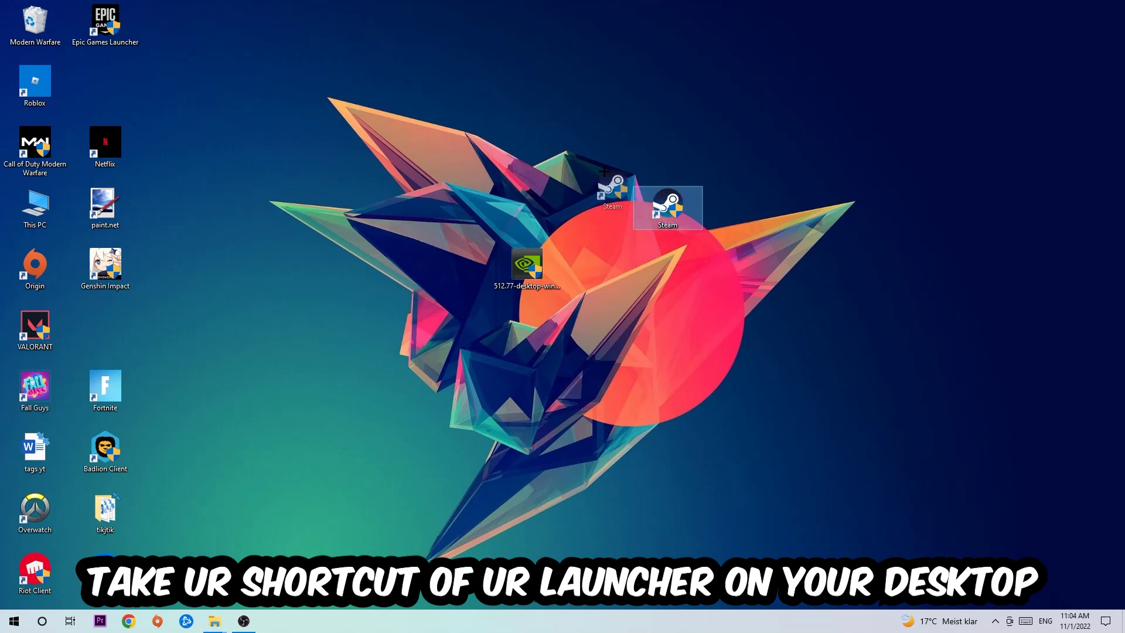
mouse_move(685, 176)
left_mouse_down()
mouse_move(482, 109)
mouse_move(668, 141)
mouse_move(390, 114)
left_mouse_up()
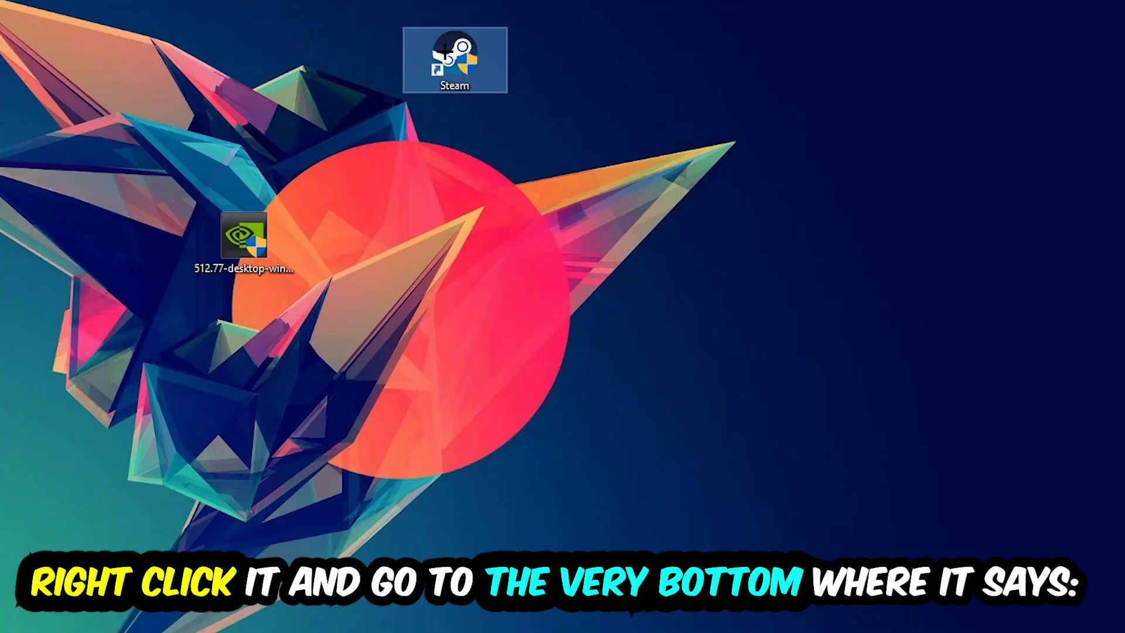
right_click(446, 54)
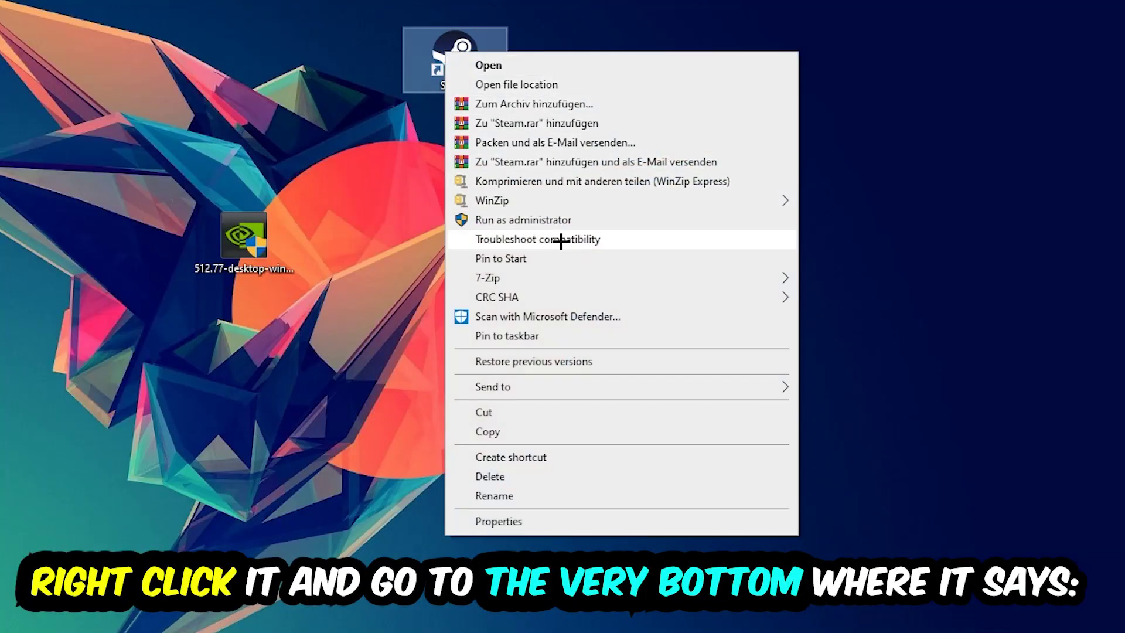
left_click(540, 530)
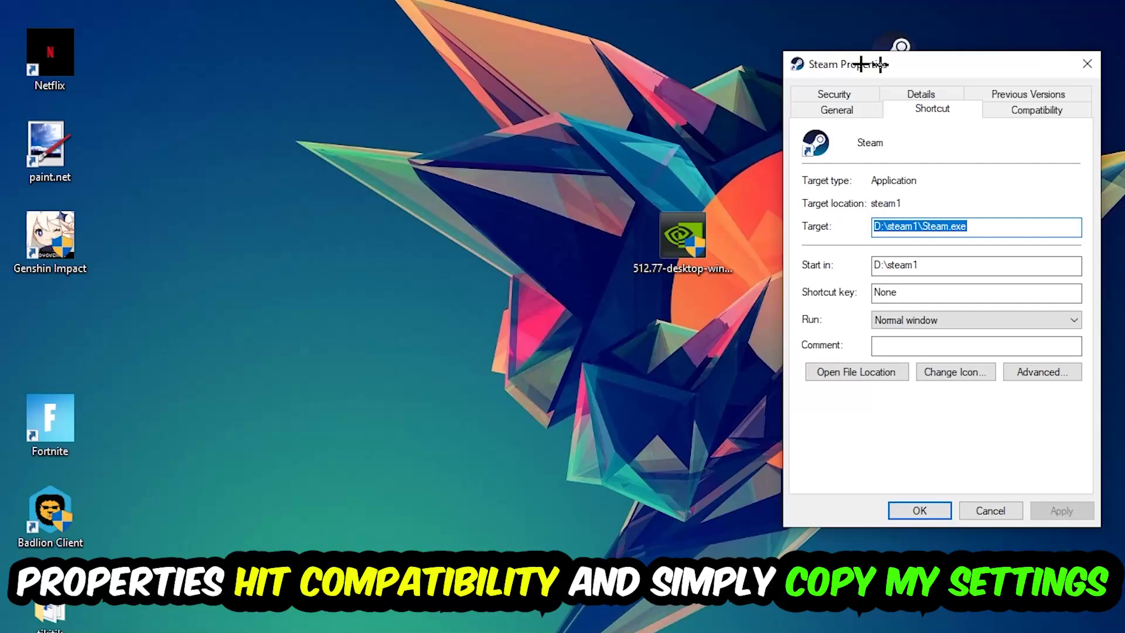
left_click_drag(869, 54, 499, 46)
Set Steam's compatibility mode to Windows 8, confirm with OK, and nudge the icon left.
left_click(632, 85)
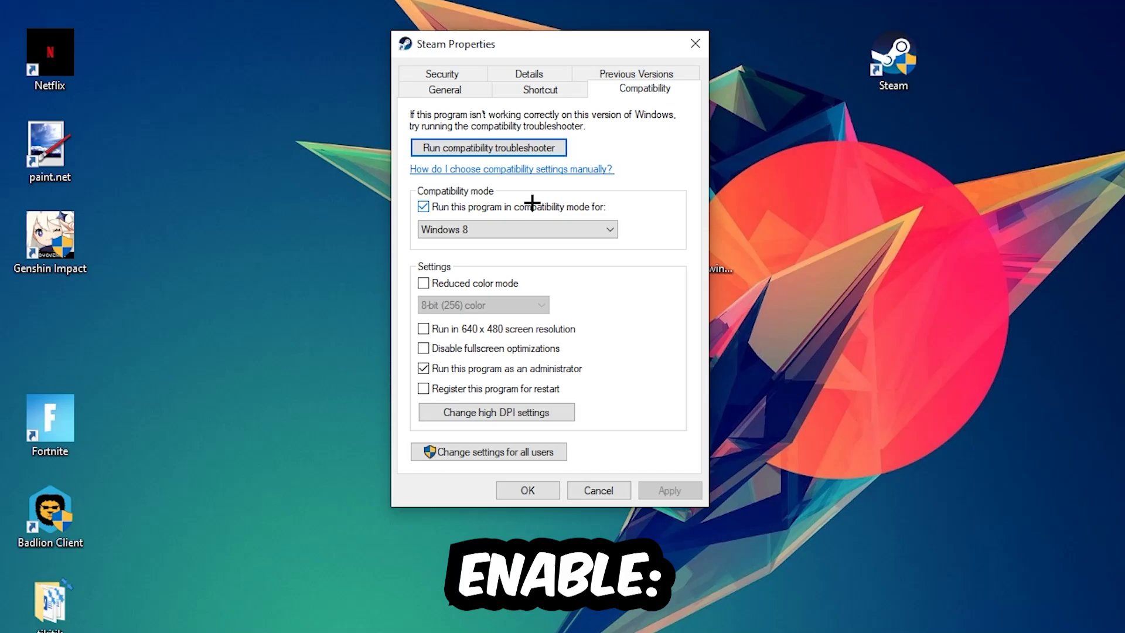
left_click(590, 233)
left_click(528, 491)
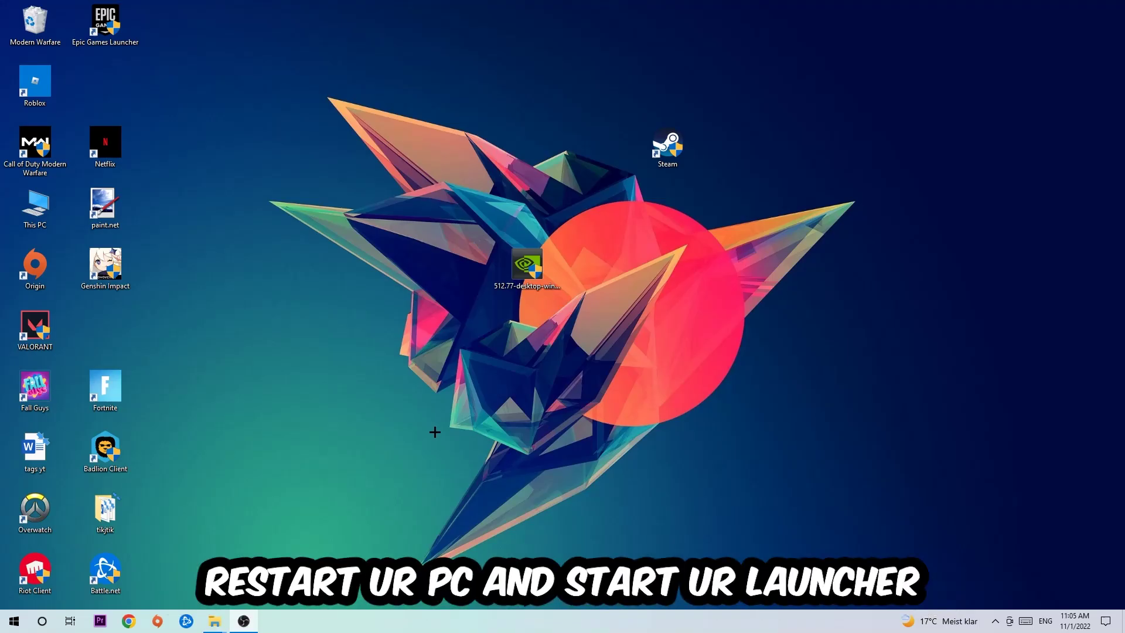
left_click_drag(661, 139, 522, 140)
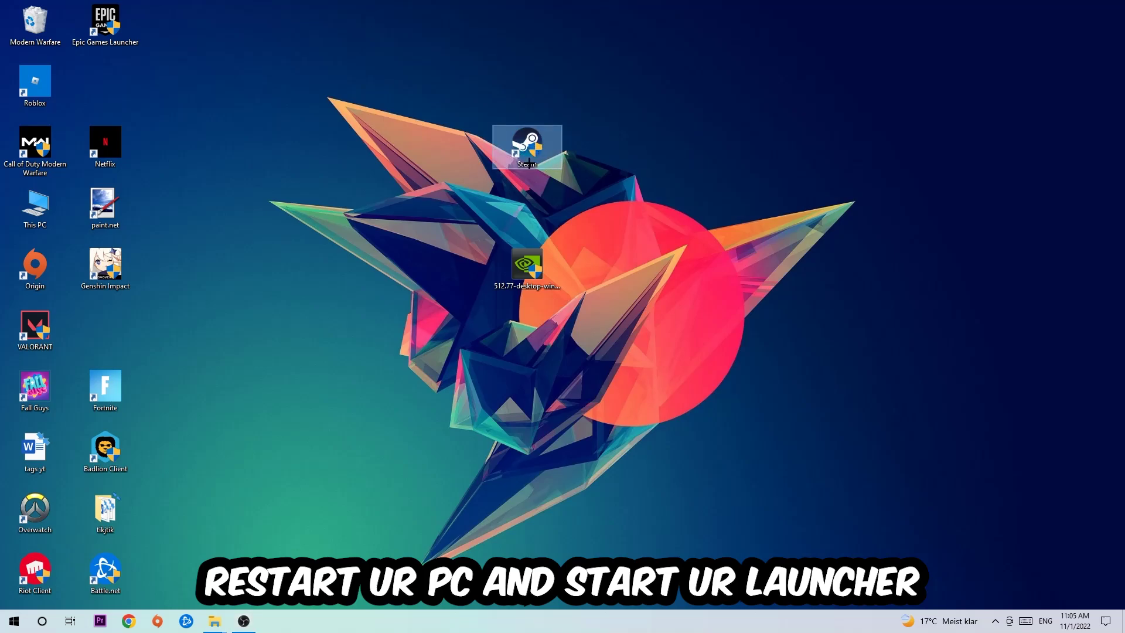
left_click(665, 172)
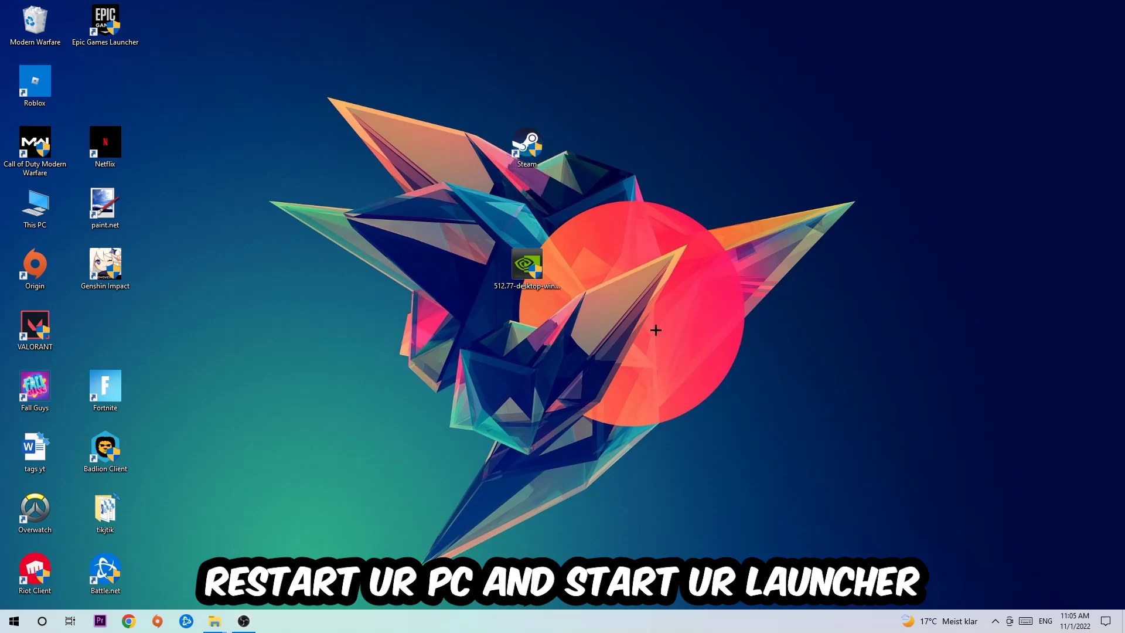